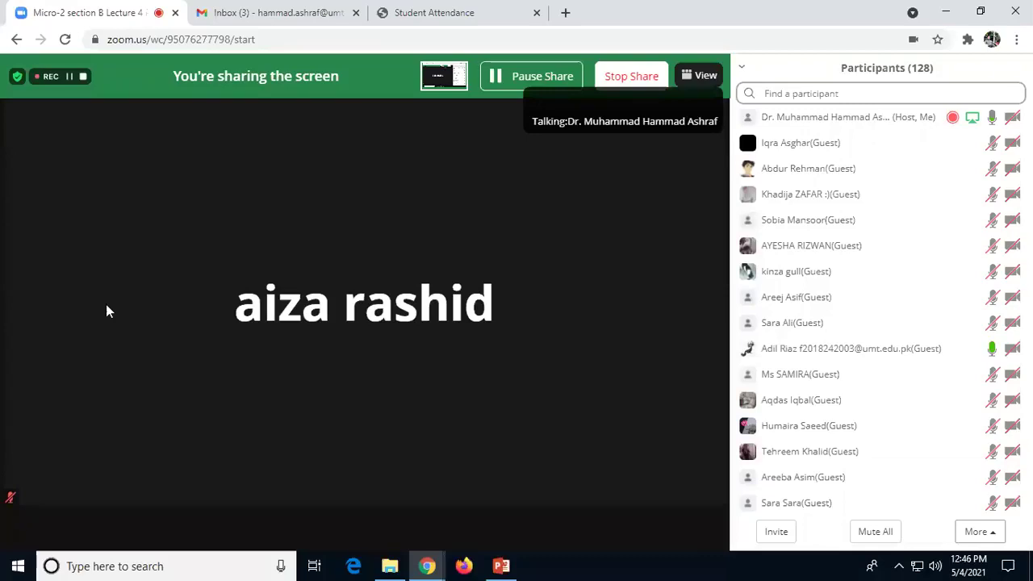
Step: Look through the meeting's participant list to see which students are attending
scroll(878, 280, "down", 5)
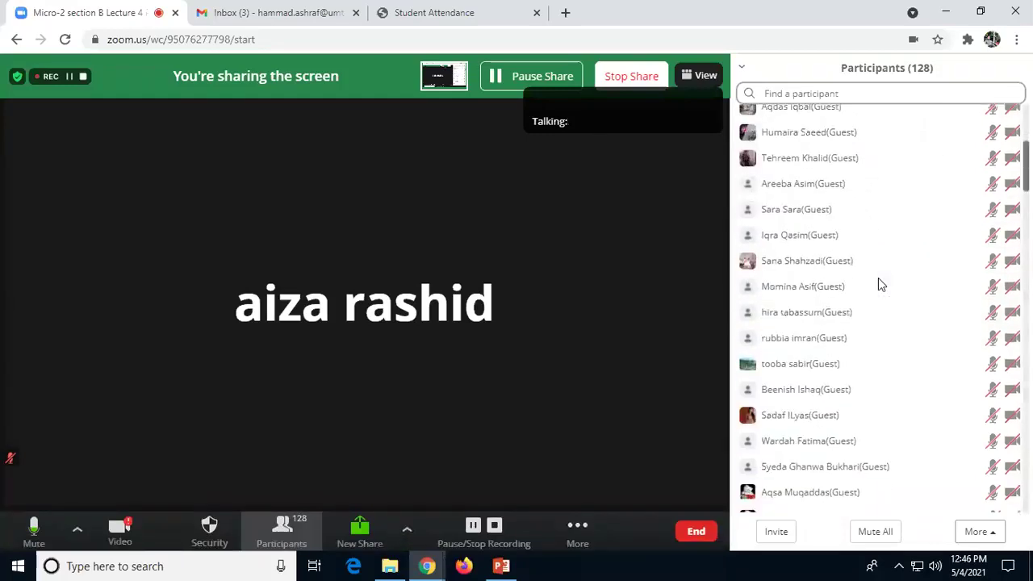
scroll(880, 282, "down", 7)
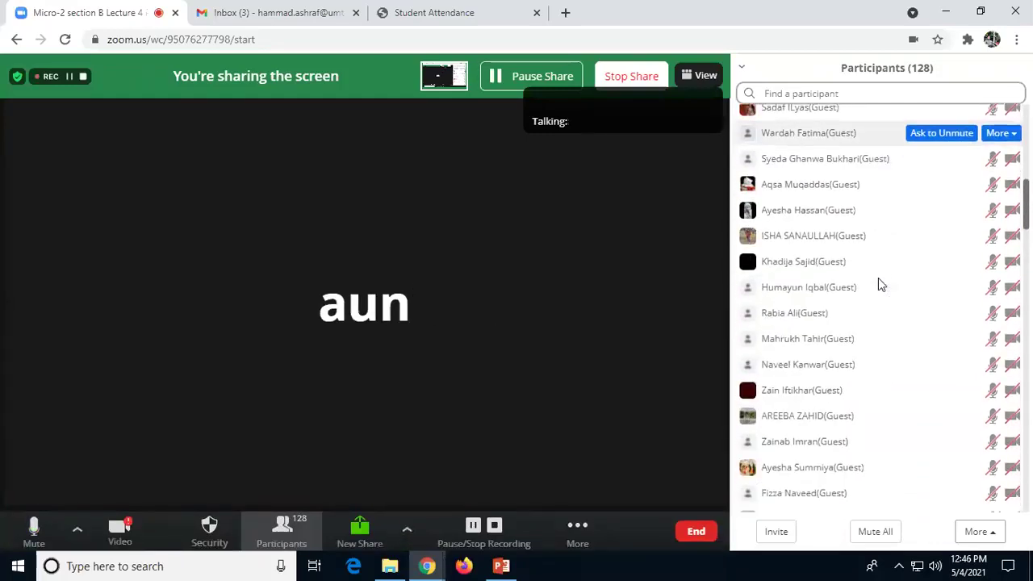
scroll(880, 285, "down", 9)
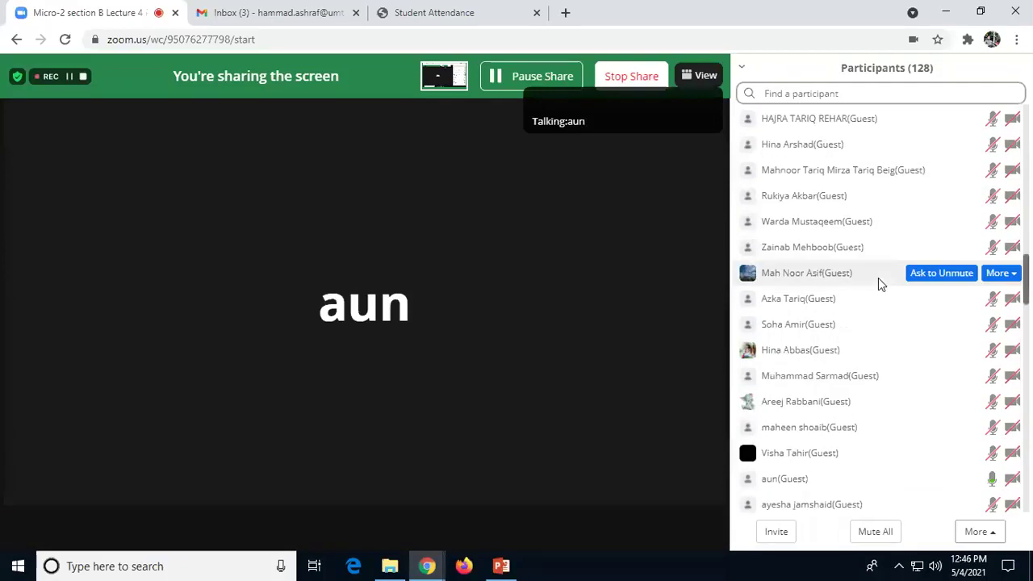
scroll(878, 278, "down", 1)
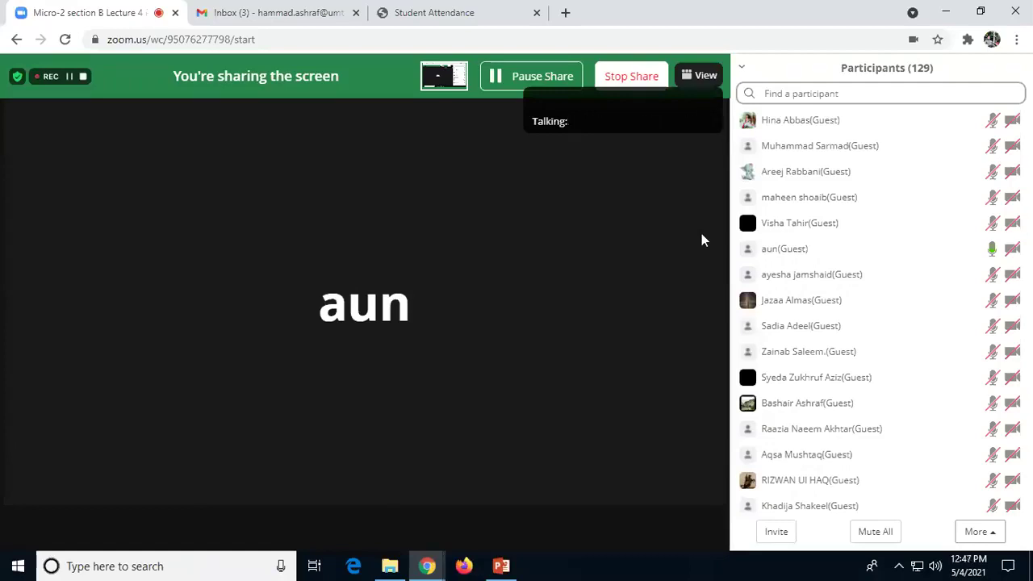
mouse_move(581, 268)
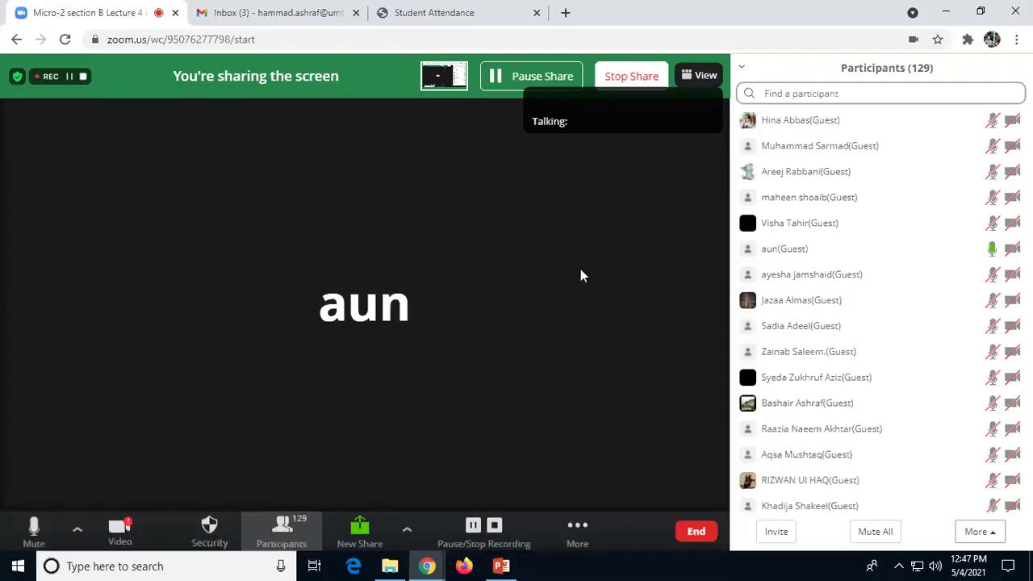
scroll(767, 275, "down", 5)
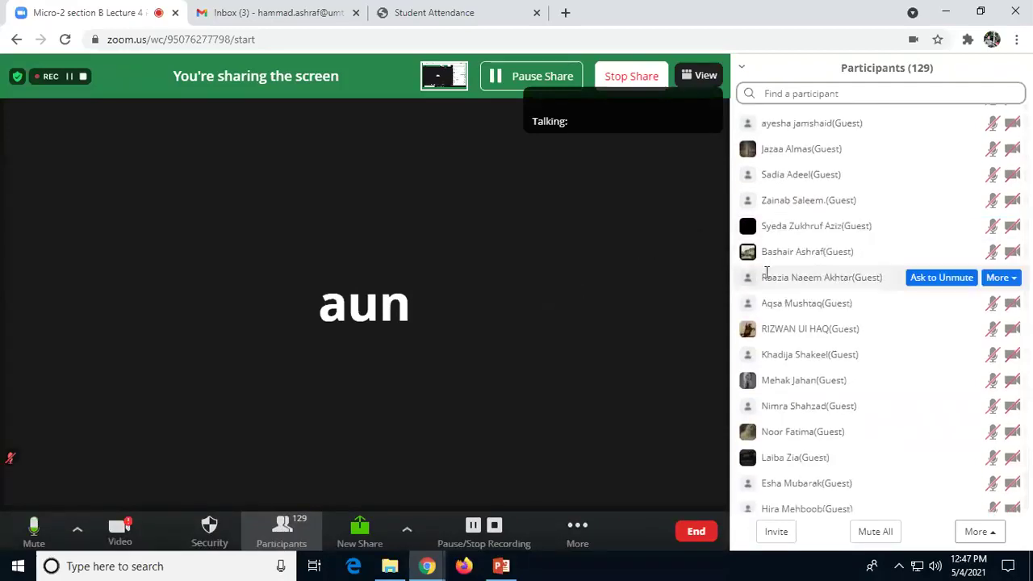
scroll(768, 274, "down", 4)
scroll(768, 279, "down", 3)
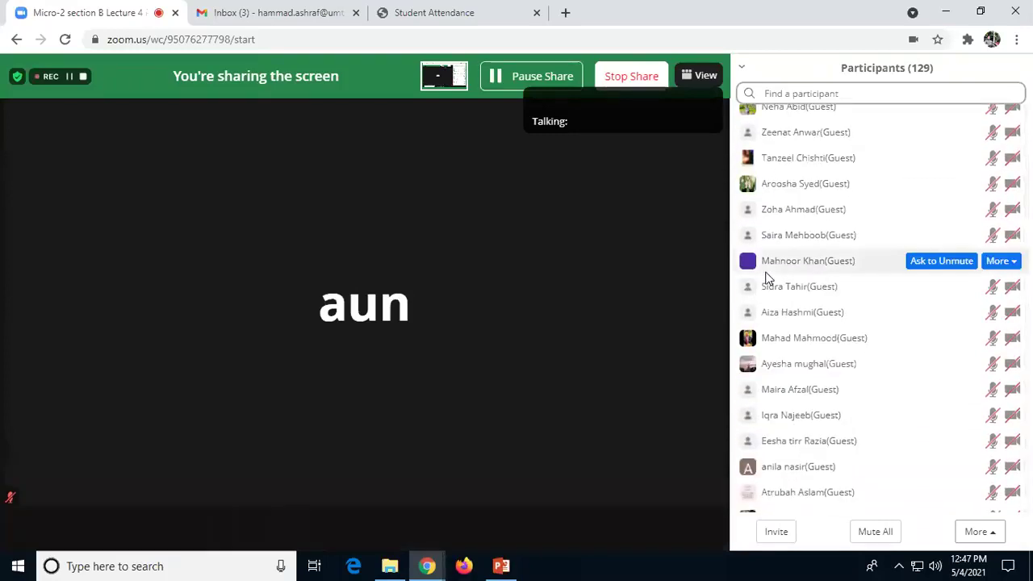
scroll(767, 276, "down", 1)
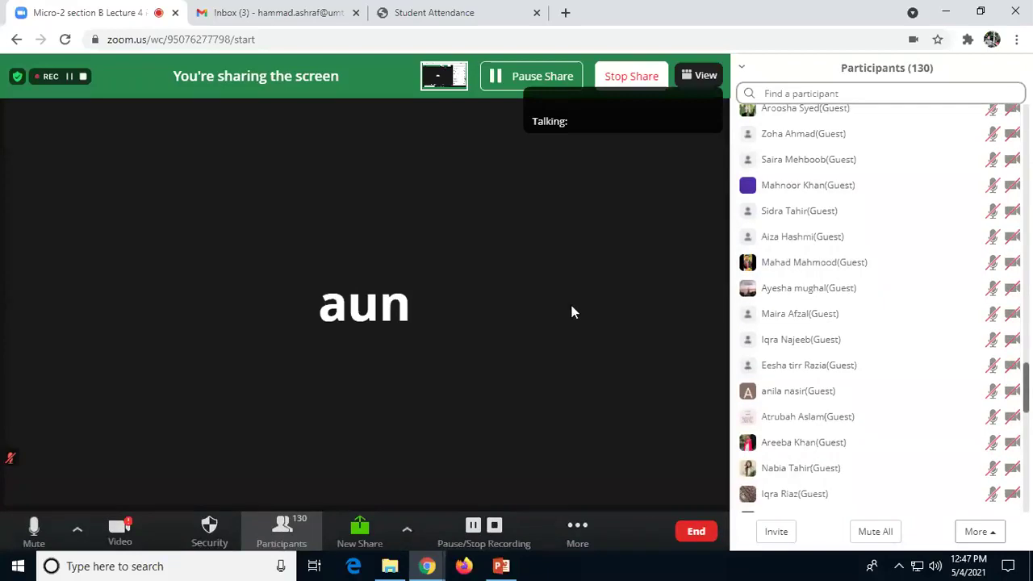
Step: Switch to the Student Attendance page and clear the L6 (04 May) attendance of the students numbered 2, 4, 5, 8 and 11
left_click(487, 8)
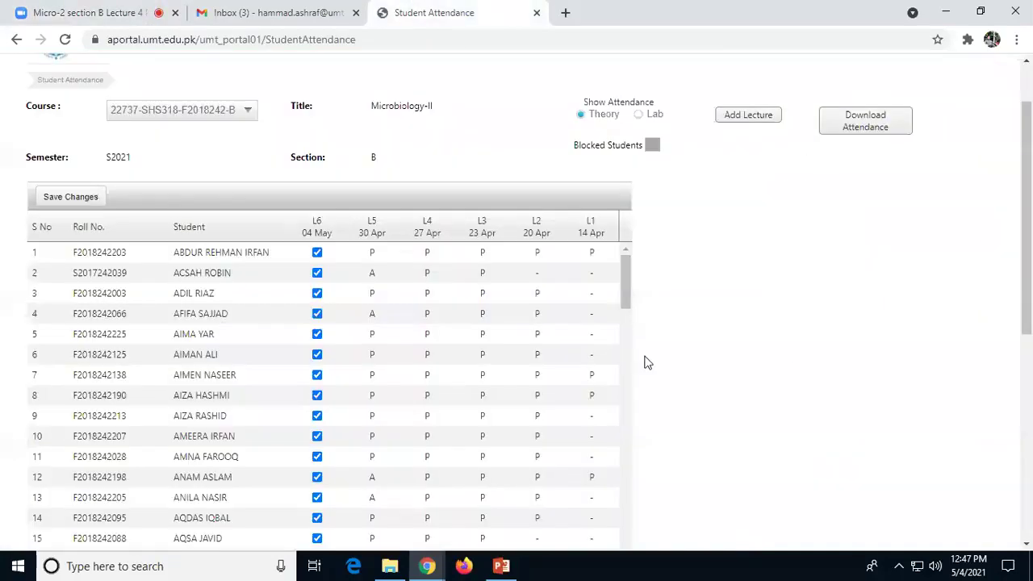
scroll(807, 343, "down", 3)
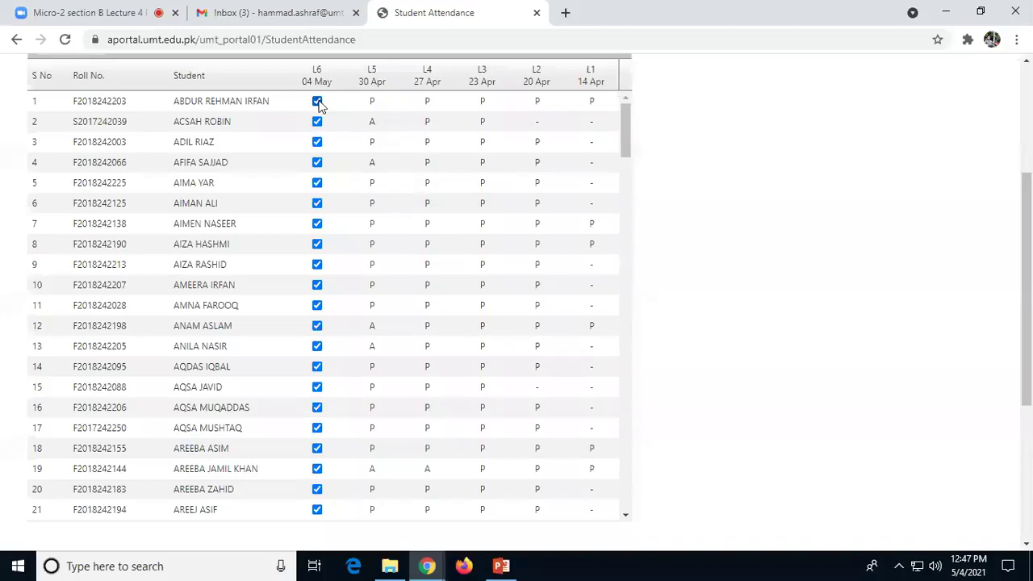
left_click(283, 12)
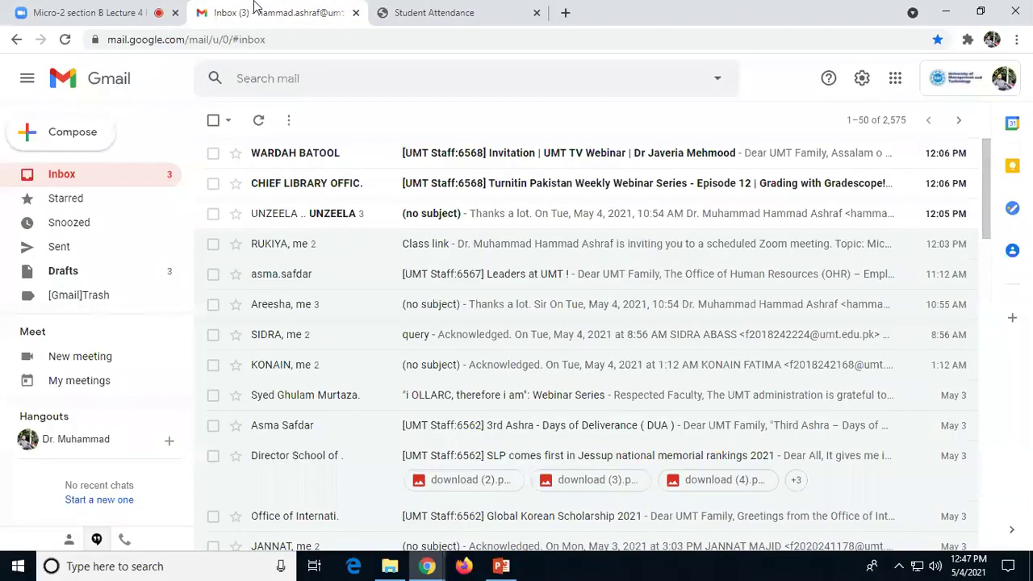
left_click(511, 6)
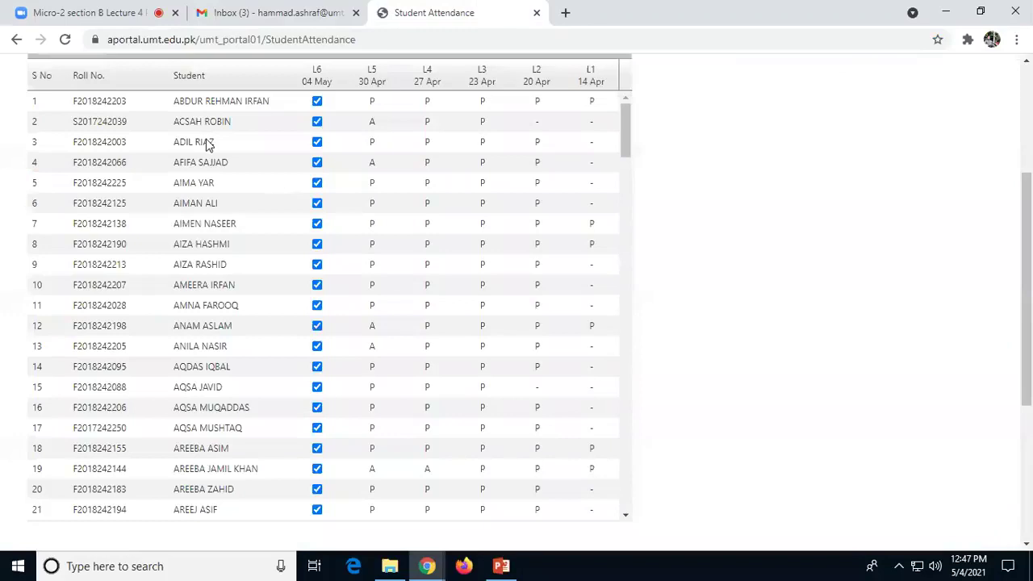
left_click(318, 122)
left_click(317, 162)
left_click(318, 184)
left_click(318, 245)
left_click(317, 306)
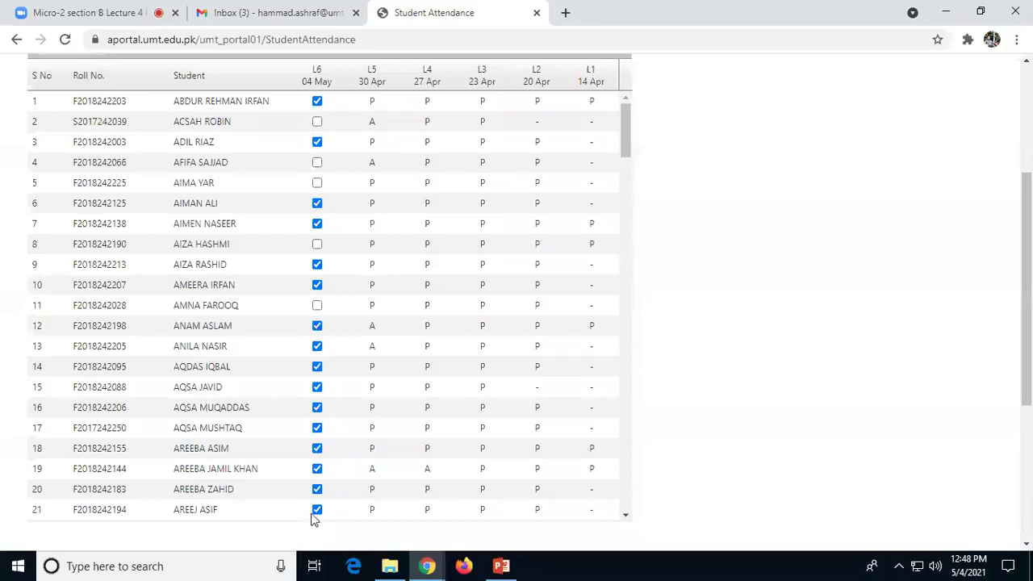
Step: Clear the L6 (04 May) attendance of the students numbered 23, 39, 40, 44 and 45
scroll(267, 360, "down", 5)
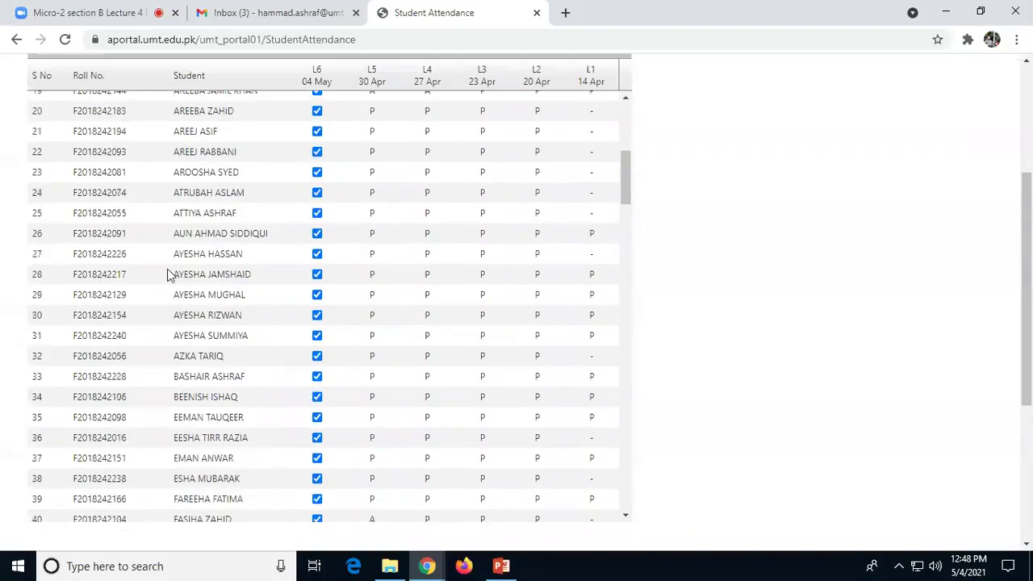
left_click(318, 176)
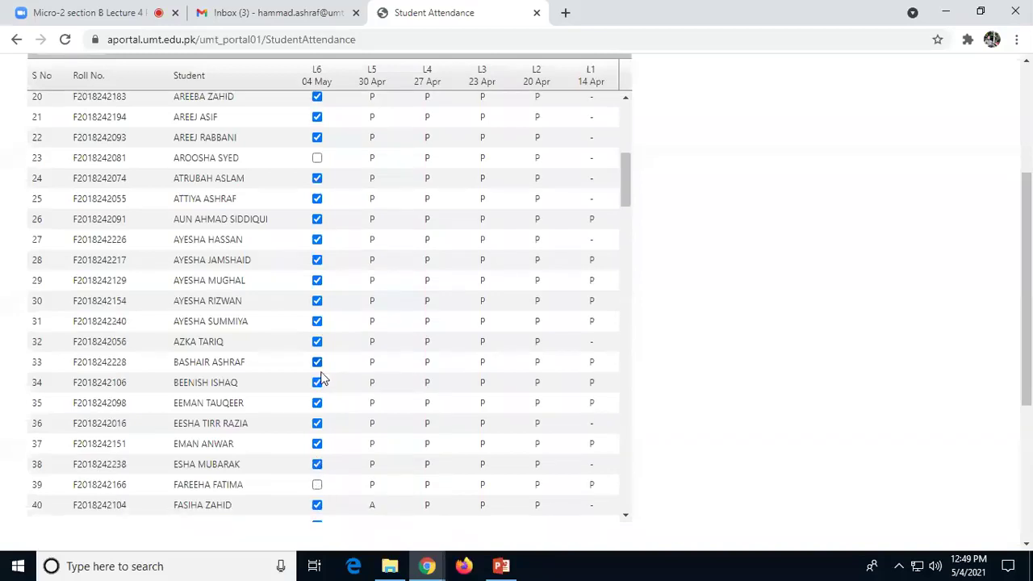
scroll(323, 380, "down", 3)
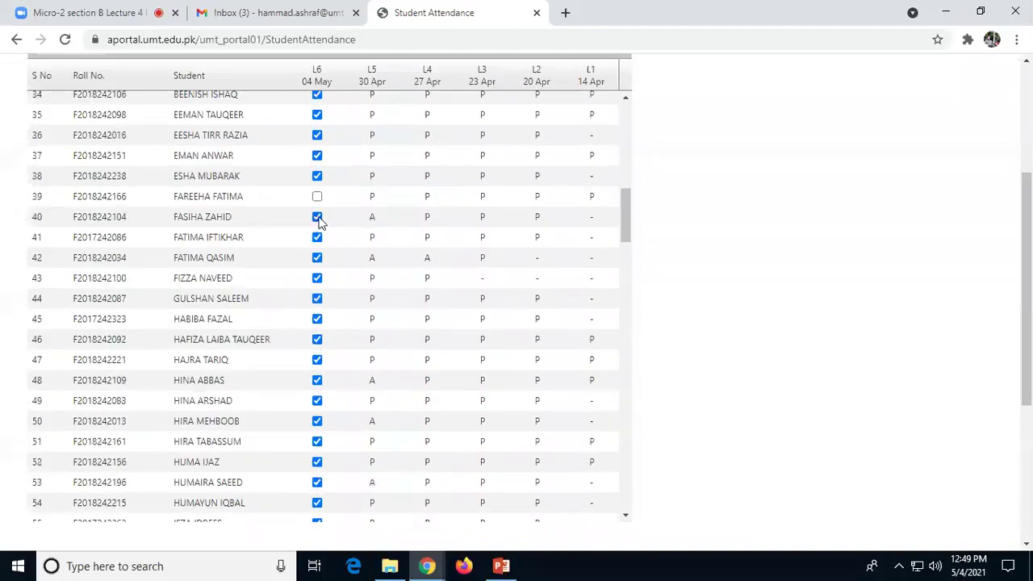
left_click(317, 218)
left_click(318, 300)
left_click(317, 320)
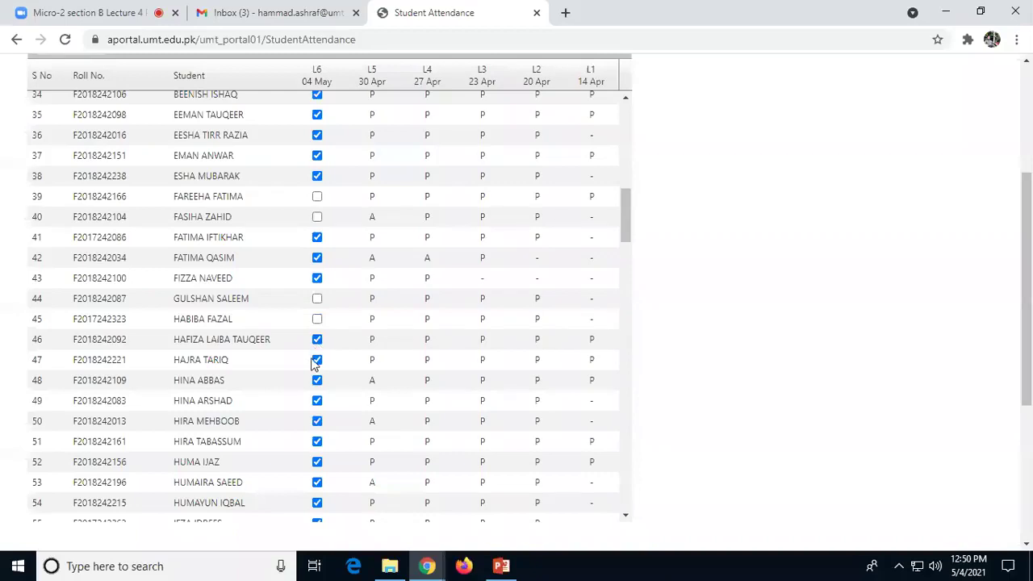
Step: Clear the L6 (04 May) attendance of the students numbered 59, 63 and 69
left_click(318, 402)
left_click(318, 401)
scroll(316, 339, "down", 5)
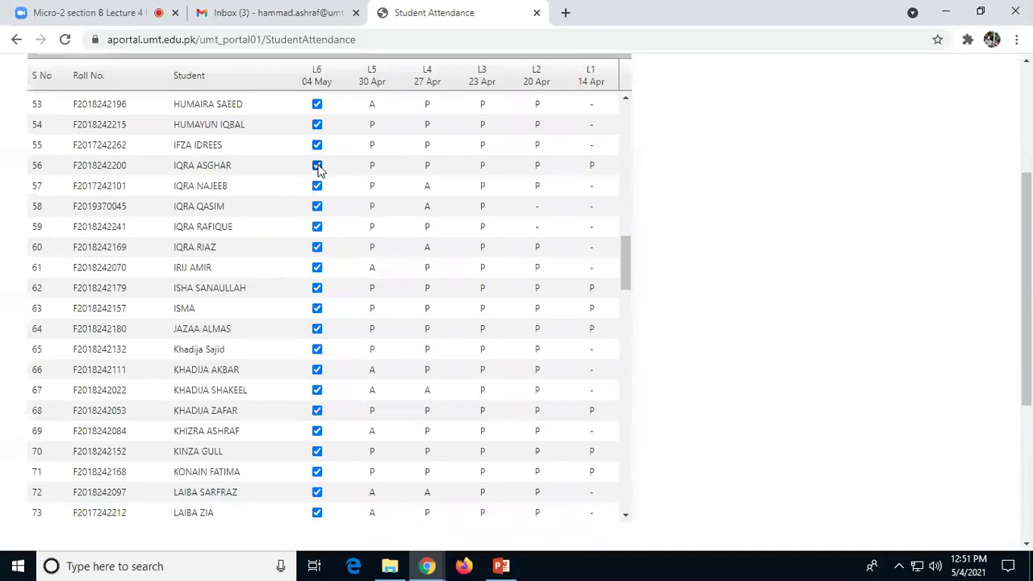
left_click(317, 228)
left_click(317, 310)
left_click(317, 432)
Step: Clear the L6 (04 May) attendance of the students numbered 81, 84 and 85
scroll(327, 363, "down", 5)
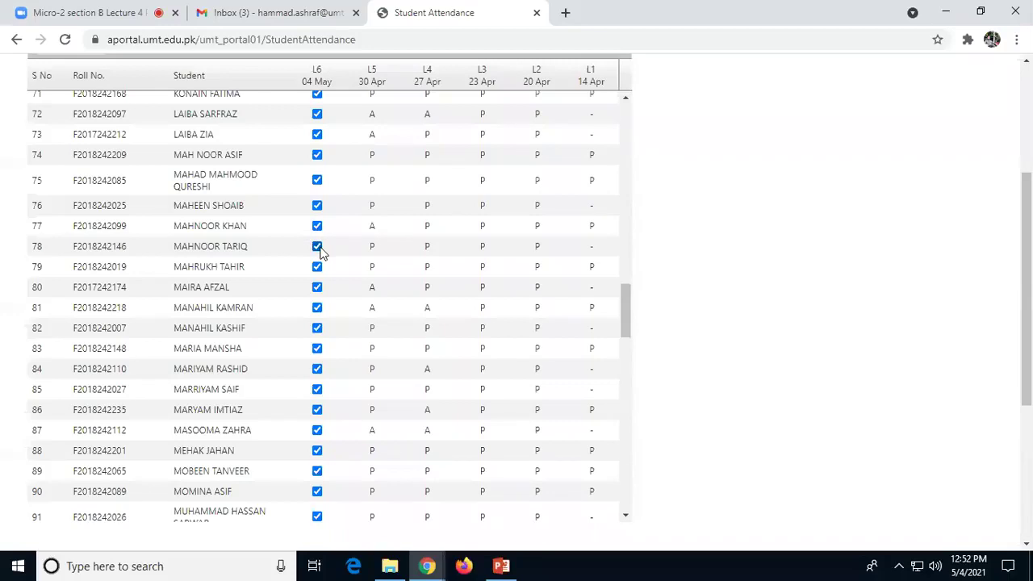
left_click(317, 307)
left_click(317, 371)
left_click(316, 390)
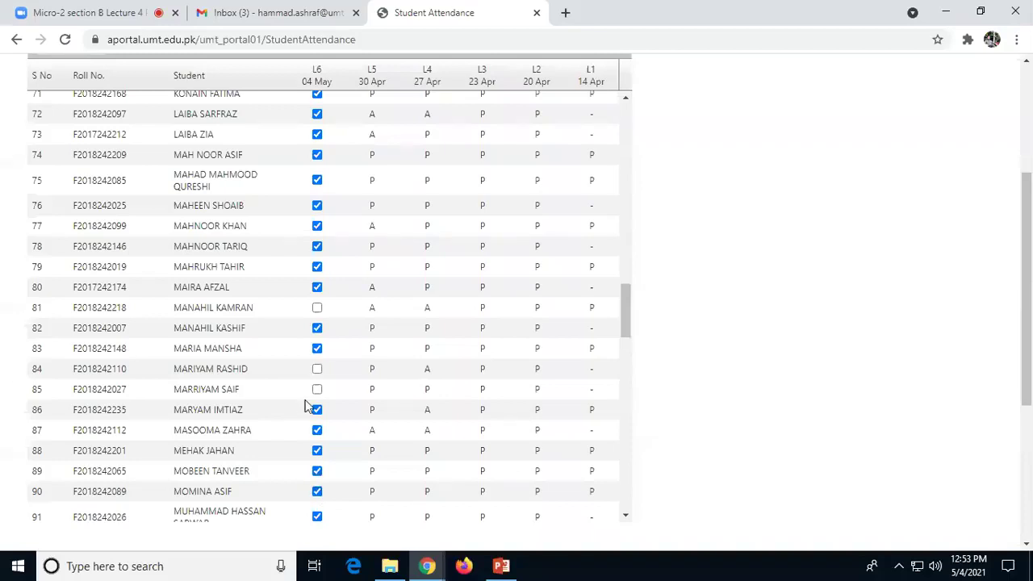
scroll(311, 404, "down", 5)
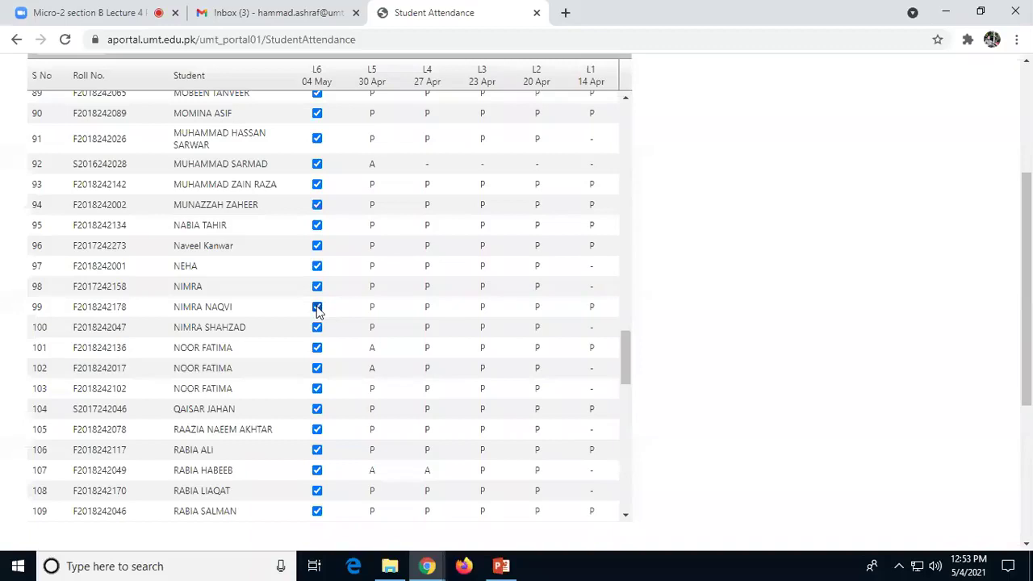
left_click(317, 348)
left_click(317, 348)
left_click(318, 472)
left_click(318, 472)
Step: Clear the L6 (04 May) attendance of the students numbered 110, 111 and 113, keeping number 123 marked present
scroll(322, 515, "down", 4)
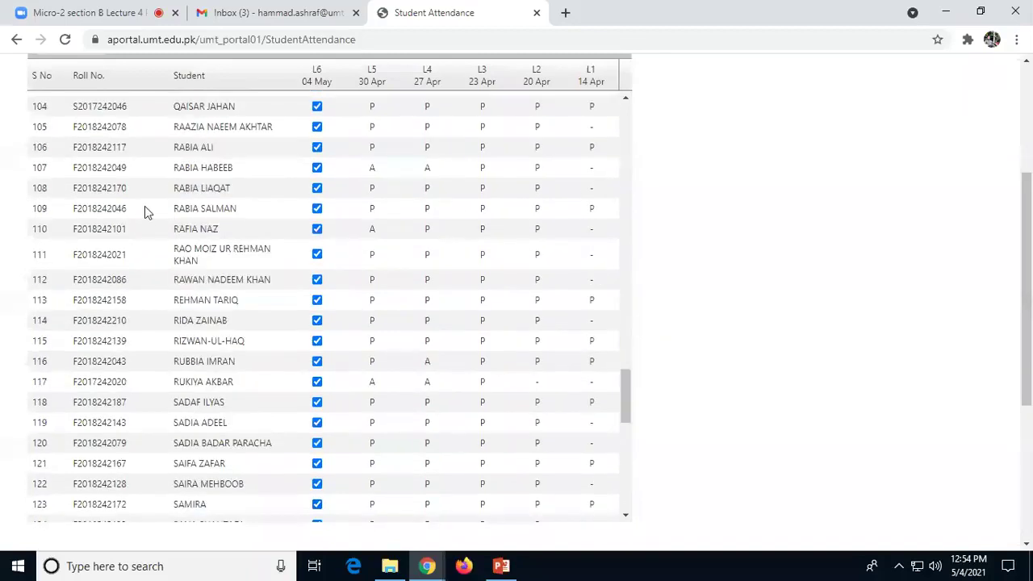
scroll(146, 218, "down", 1)
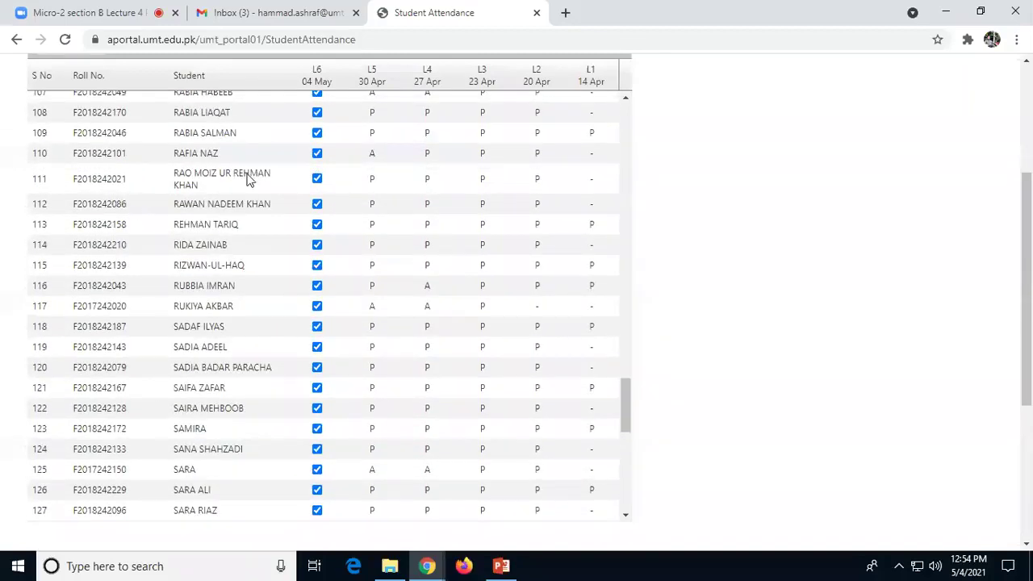
left_click(318, 155)
left_click(317, 179)
left_click(317, 225)
left_click(318, 430)
left_click(317, 431)
Step: Clear the L6 (04 May) attendance of the students numbered 128, 132, 140 and 145
scroll(324, 338, "down", 5)
scroll(323, 342, "up", 2)
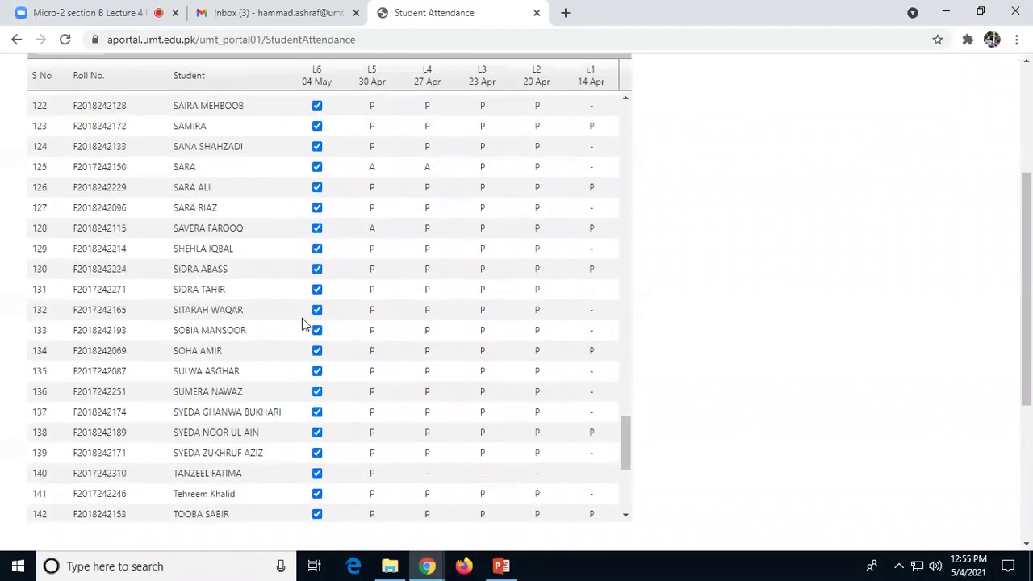
left_click(318, 232)
left_click(318, 313)
left_click(316, 474)
scroll(318, 452, "down", 2)
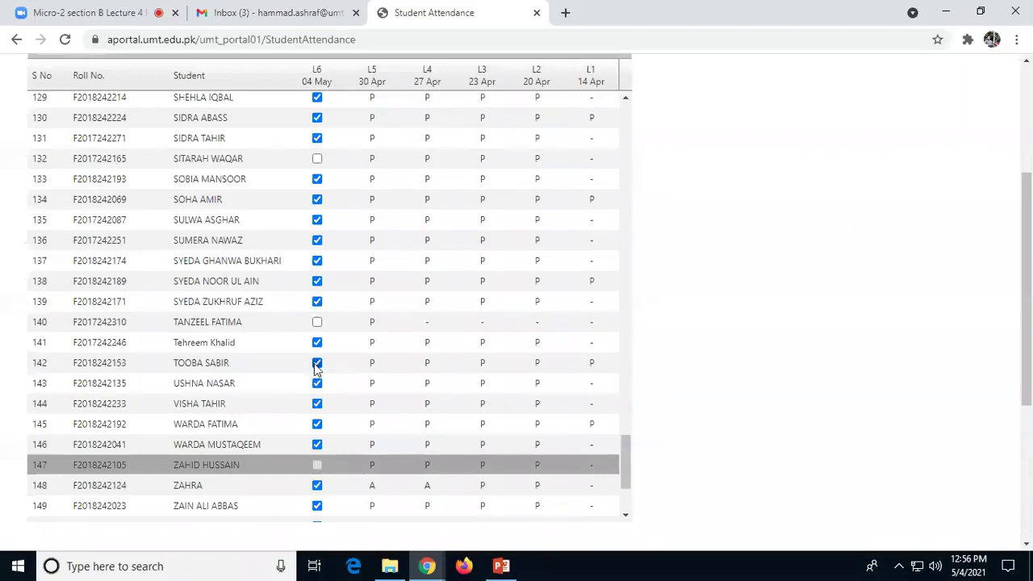
left_click(318, 425)
Step: Clear the L6 (04 May) attendance of the students numbered 148, 149 and 153
scroll(323, 427, "down", 2)
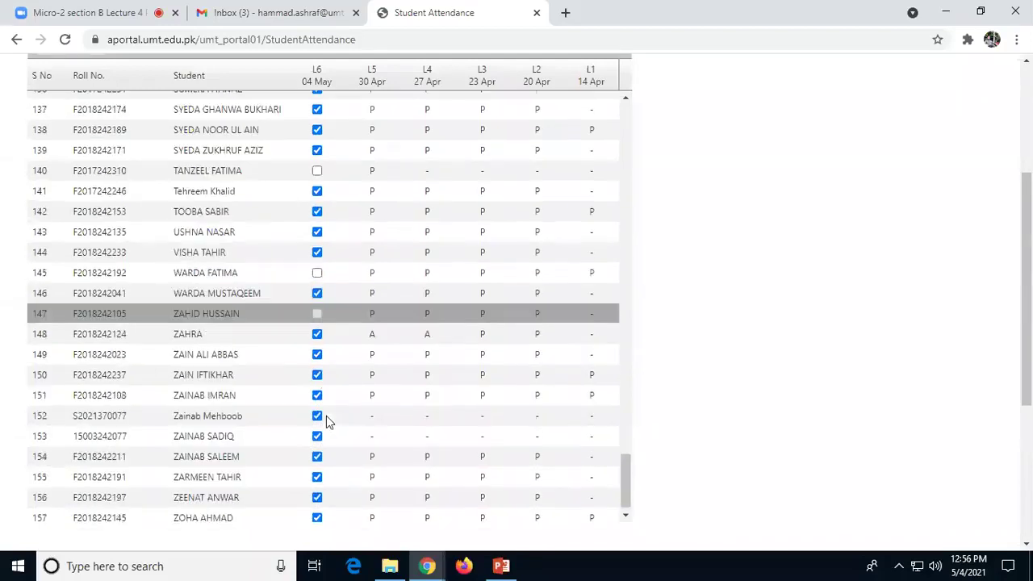
left_click(319, 337)
left_click(317, 356)
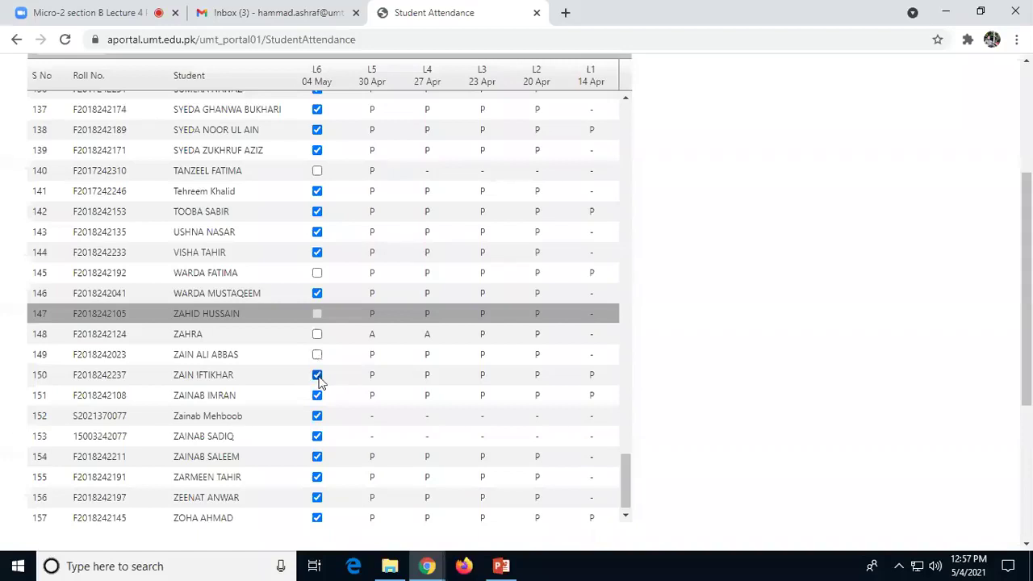
left_click(317, 436)
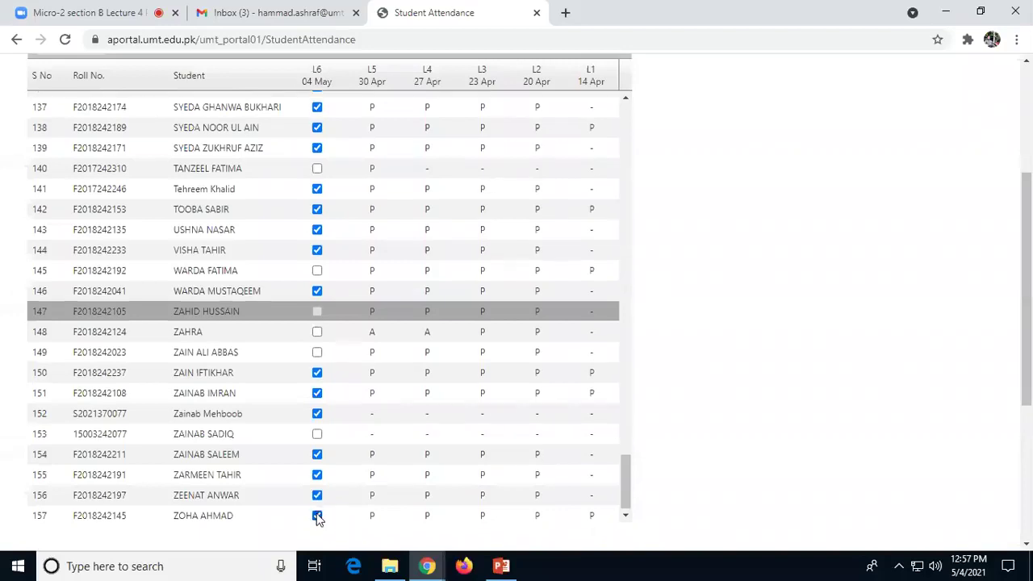
Step: Review the L6 attendance marks in the student list and check the Zoom meeting's participants in between
scroll(347, 485, "down", 4)
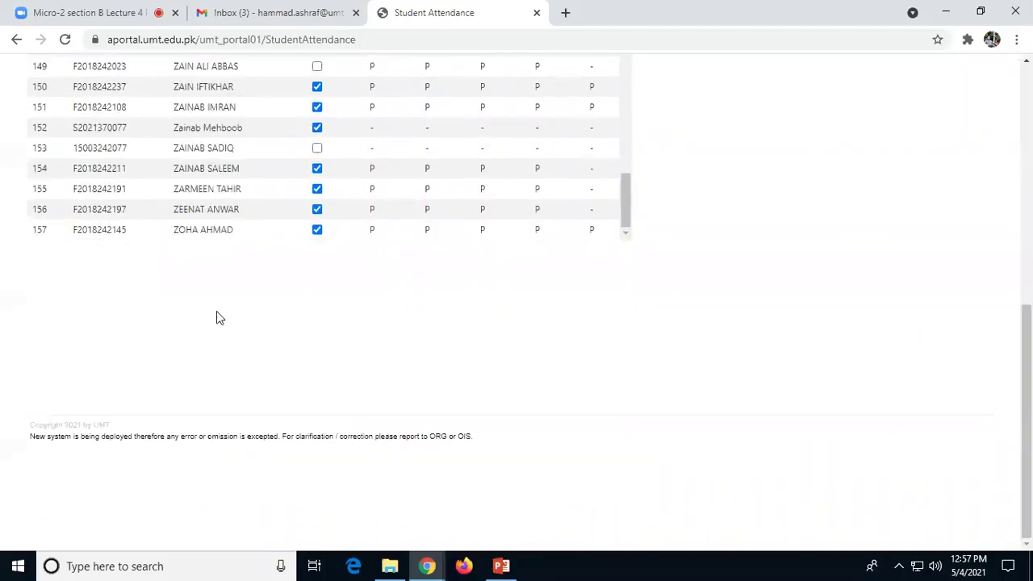
scroll(242, 323, "up", 5)
scroll(339, 316, "up", 20)
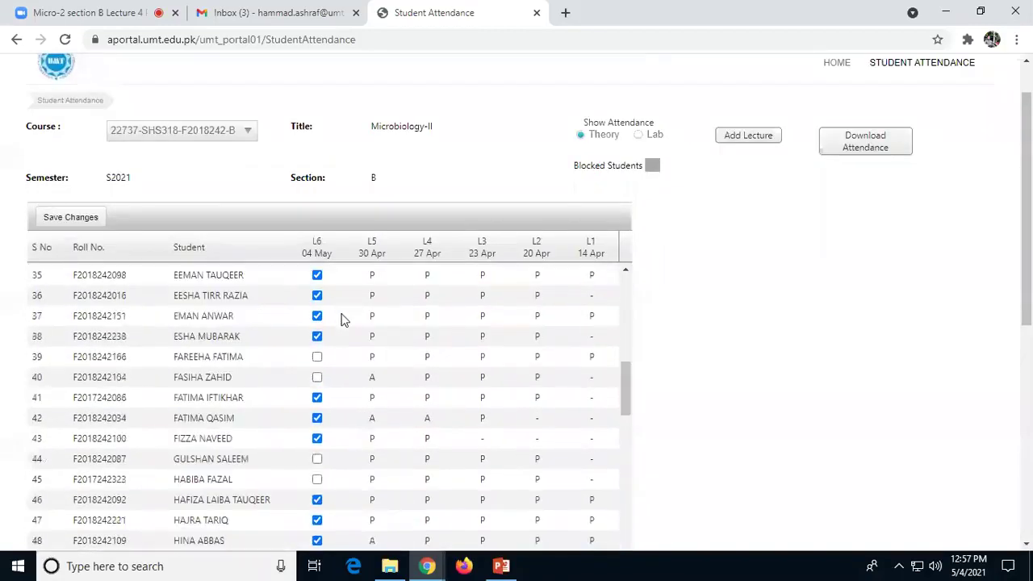
left_click(266, 9)
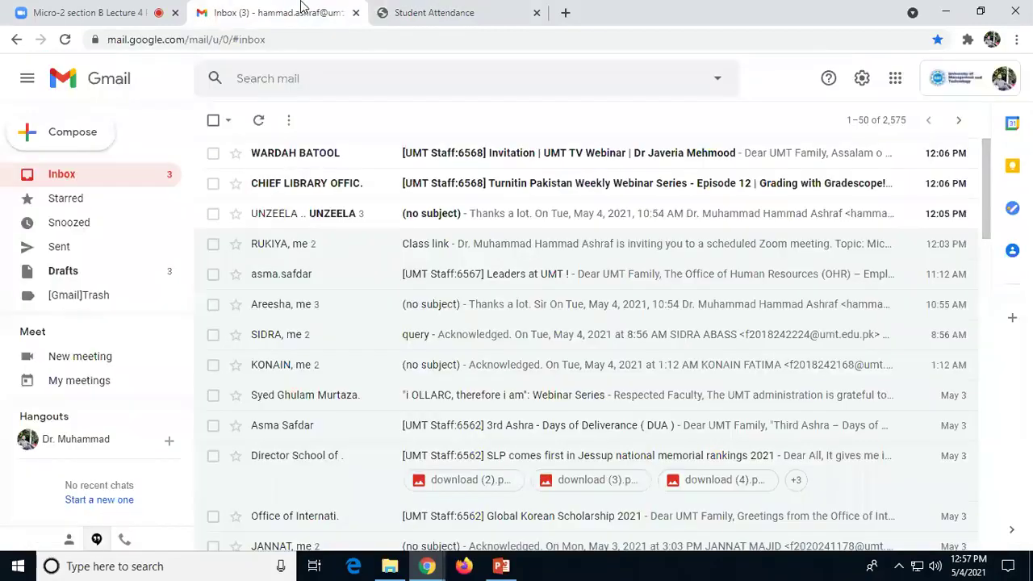
left_click(63, 8)
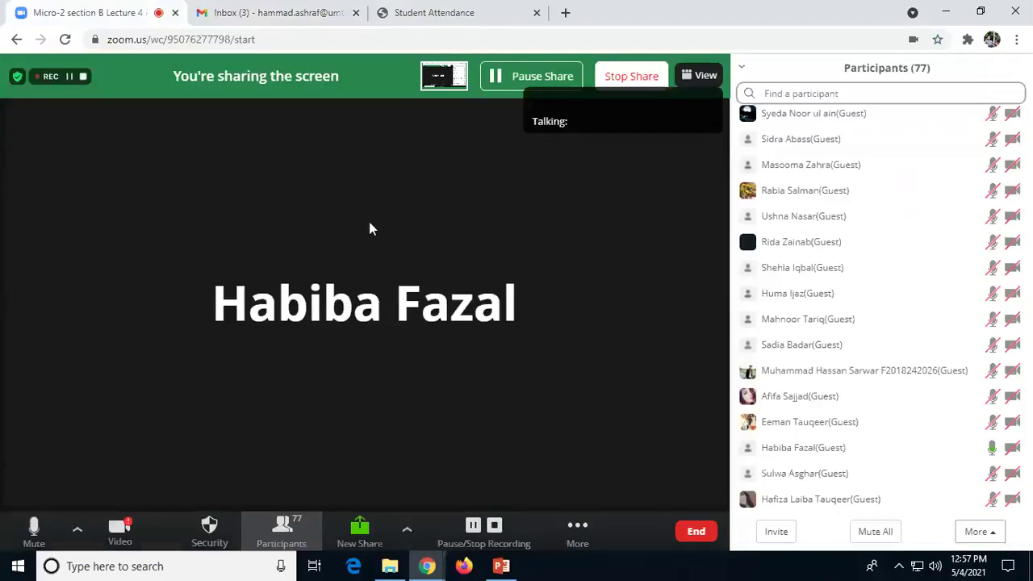
left_click(449, 10)
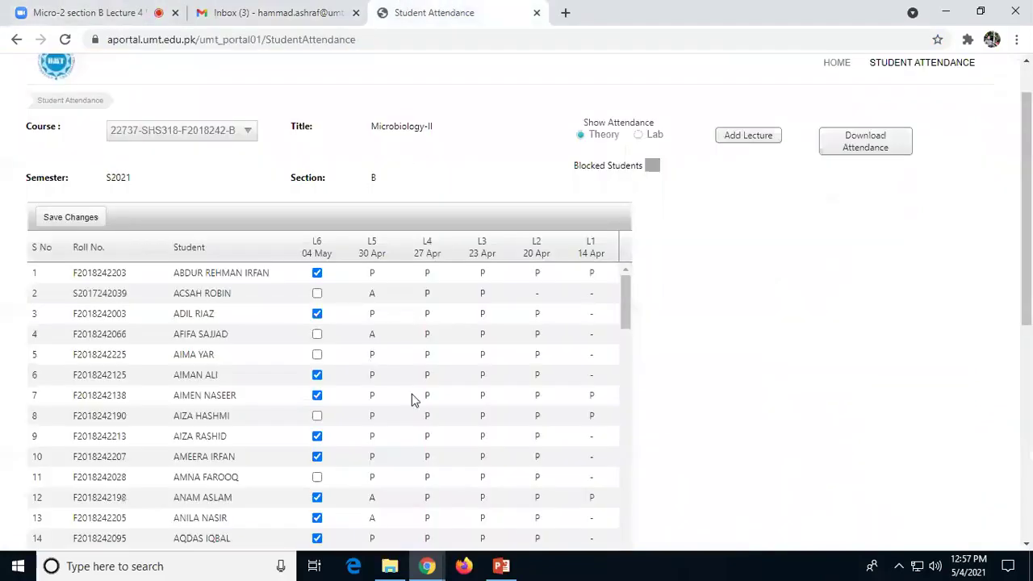
scroll(286, 388, "down", 8)
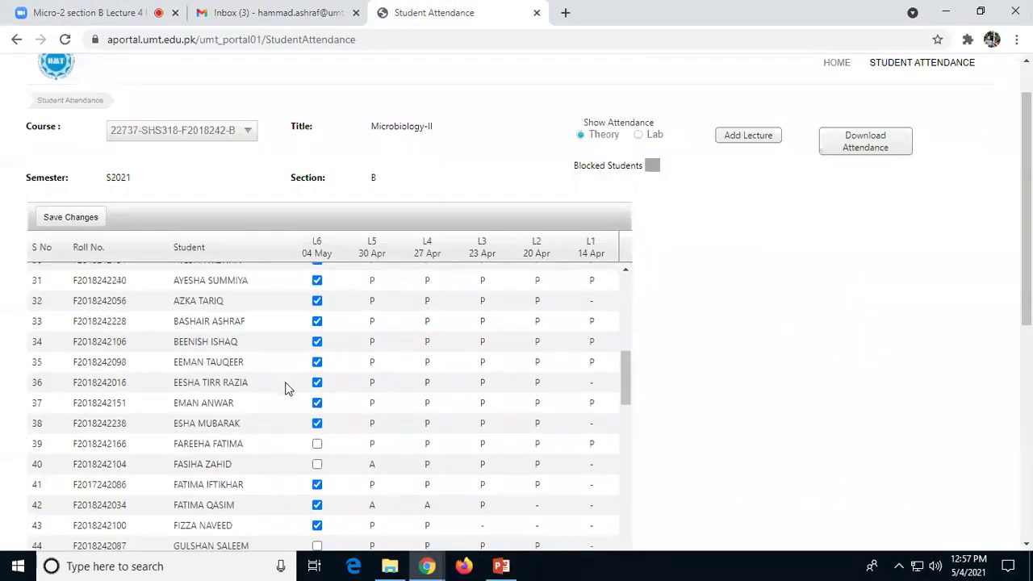
scroll(286, 388, "down", 3)
scroll(287, 388, "up", 6)
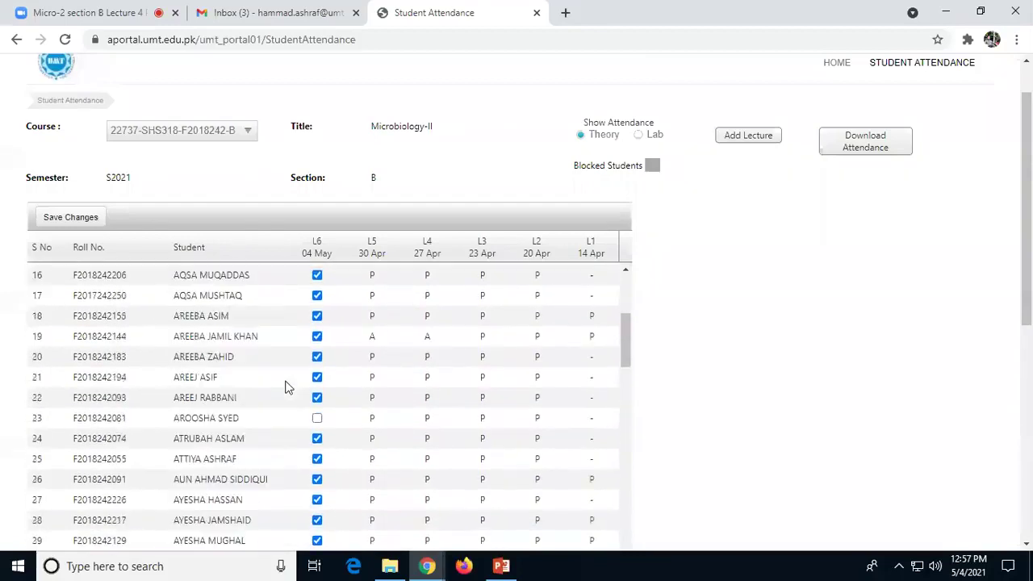
Step: Mark the students numbered 8 and 23 in the list present for L6 (04 May)
scroll(287, 388, "up", 3)
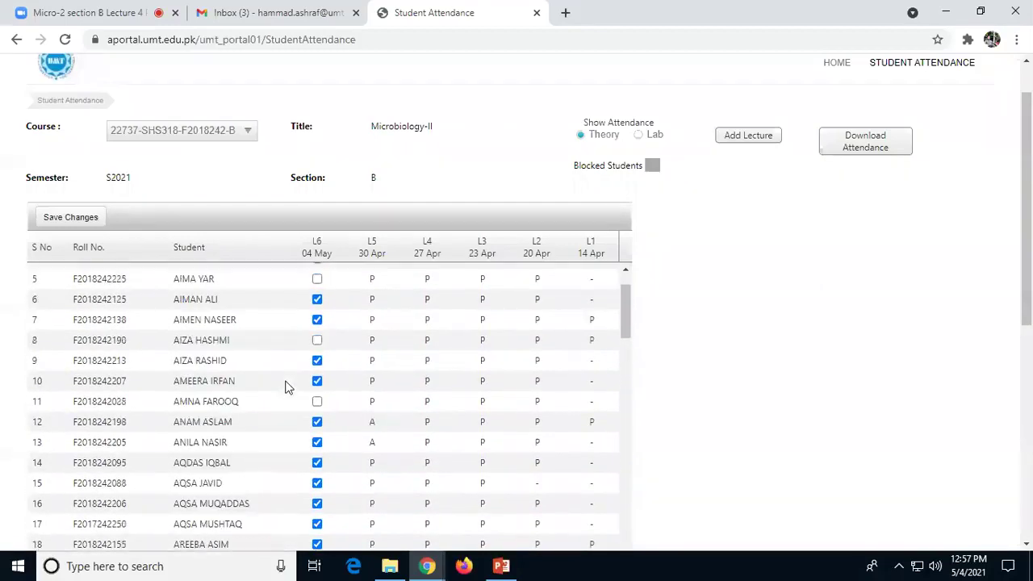
scroll(287, 388, "up", 2)
scroll(287, 388, "down", 1)
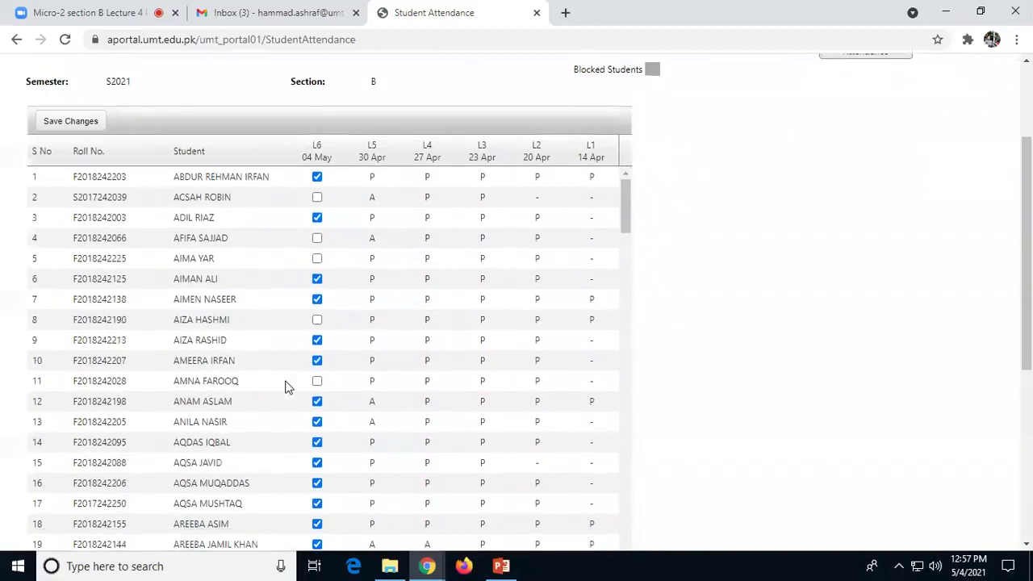
scroll(287, 388, "down", 1)
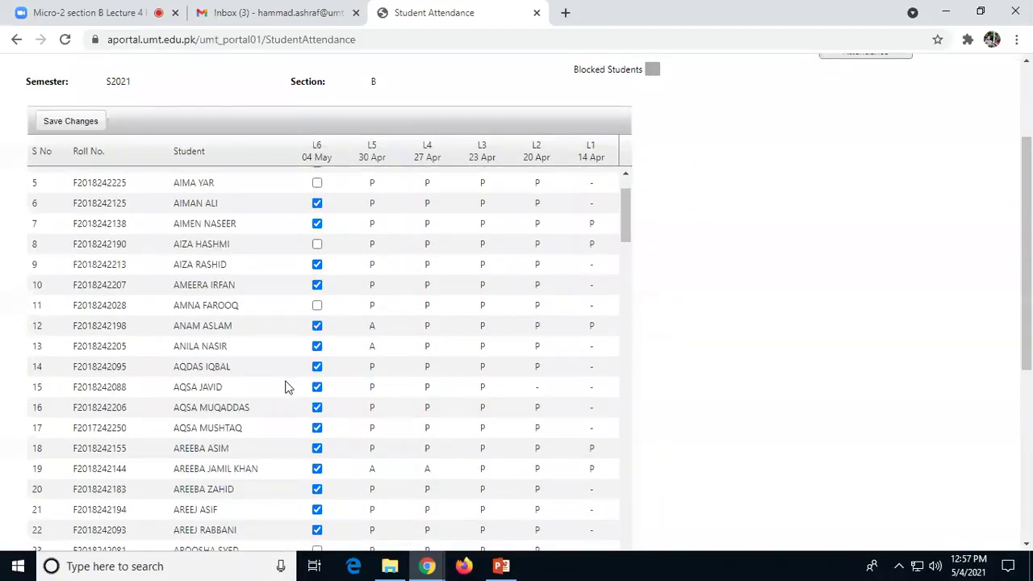
scroll(287, 388, "up", 1)
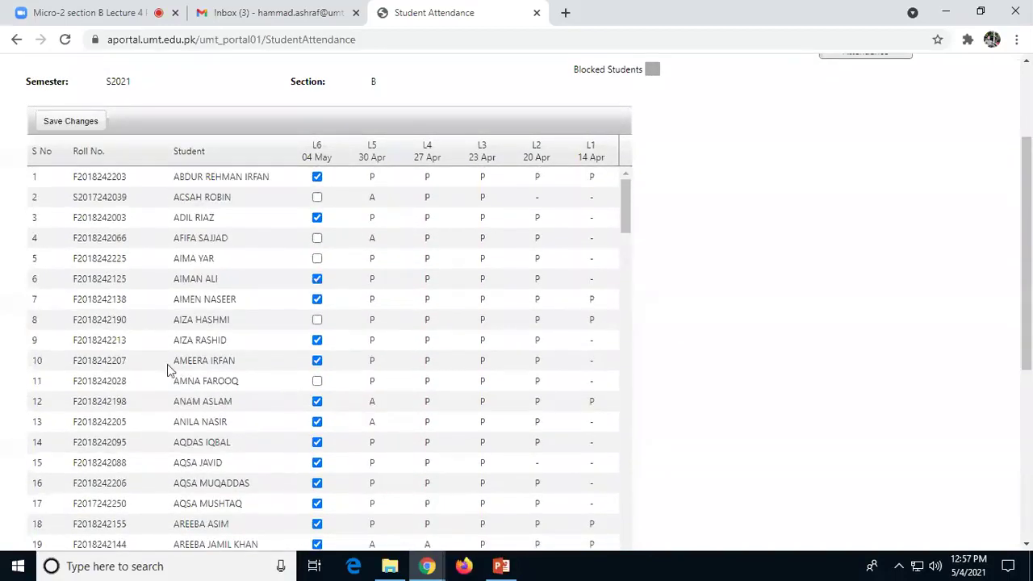
left_click(316, 321)
scroll(293, 340, "down", 2)
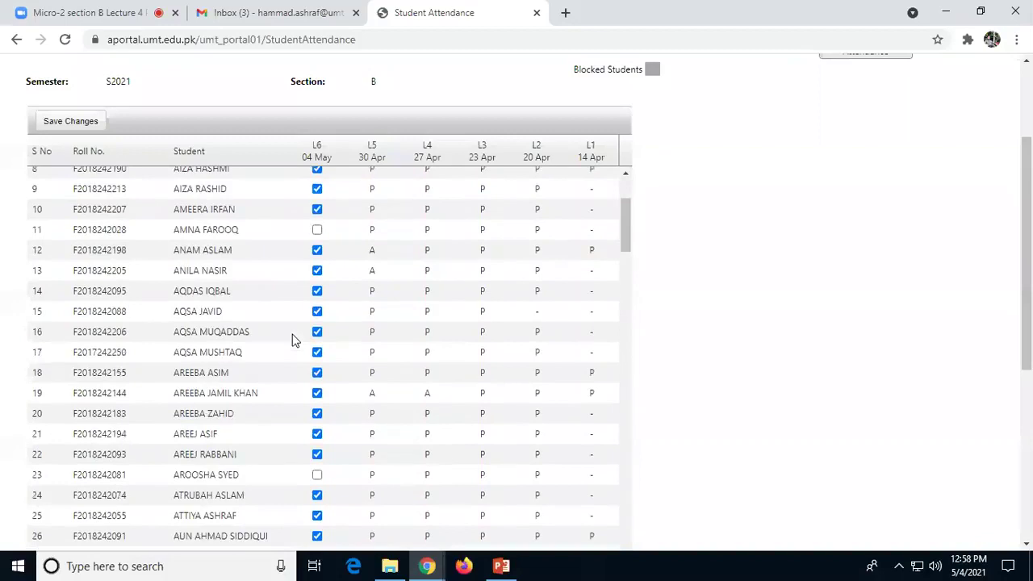
scroll(293, 339, "down", 1)
left_click(317, 399)
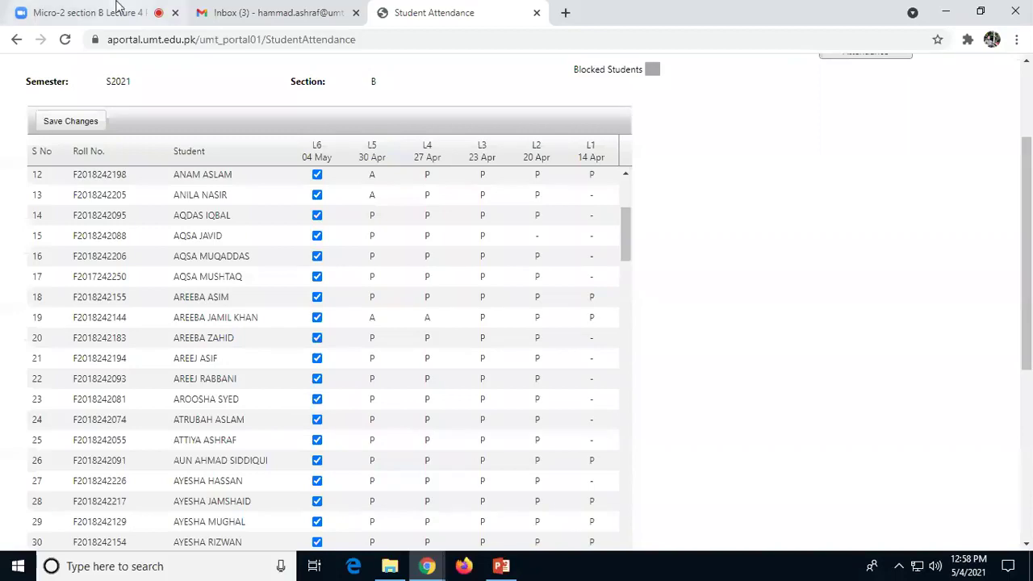
Step: Mark the students numbered 45 and 4 present for L6 (04 May) and save the attendance changes
scroll(216, 331, "down", 5)
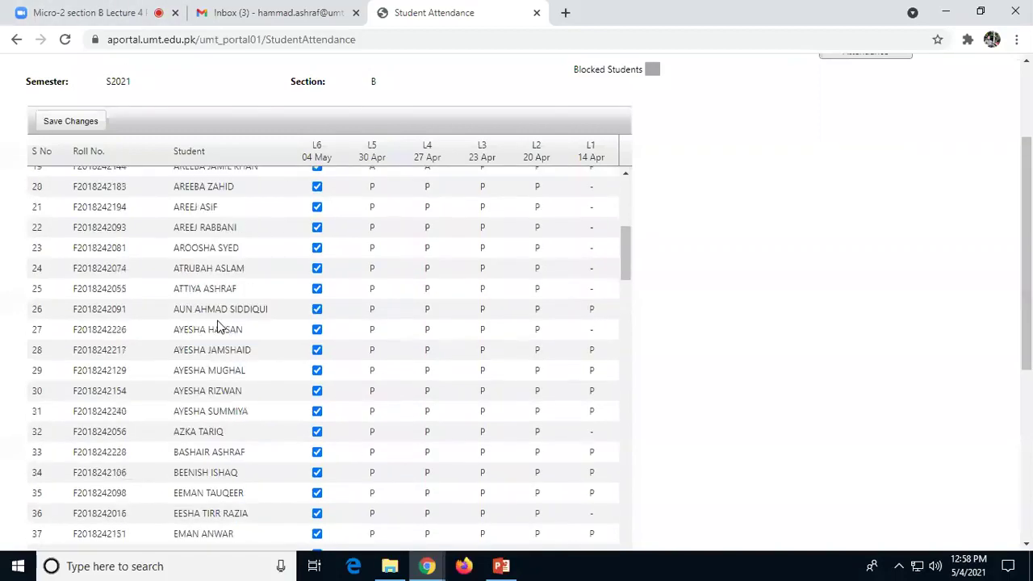
scroll(226, 319, "down", 2)
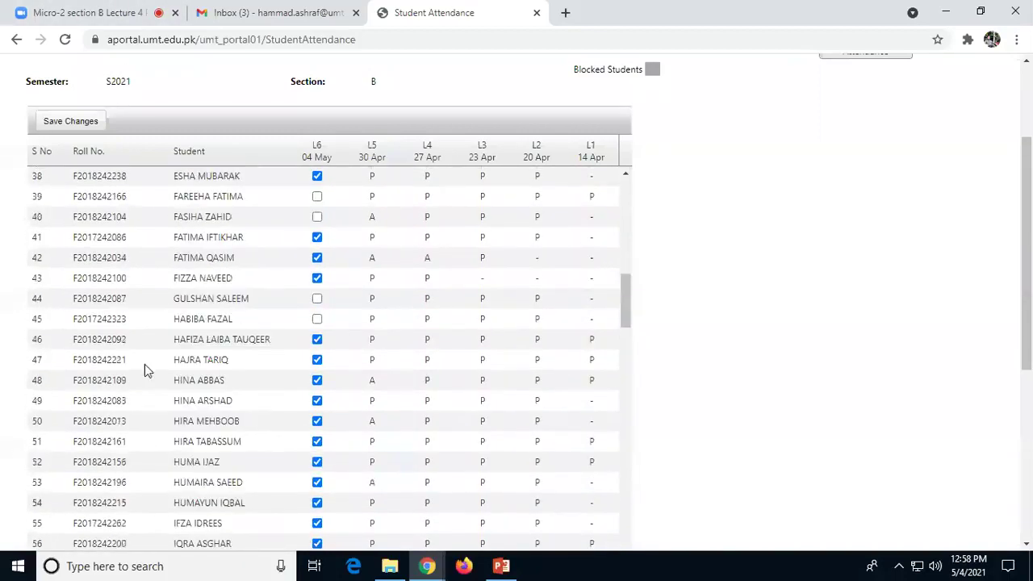
left_click(317, 320)
scroll(207, 323, "up", 10)
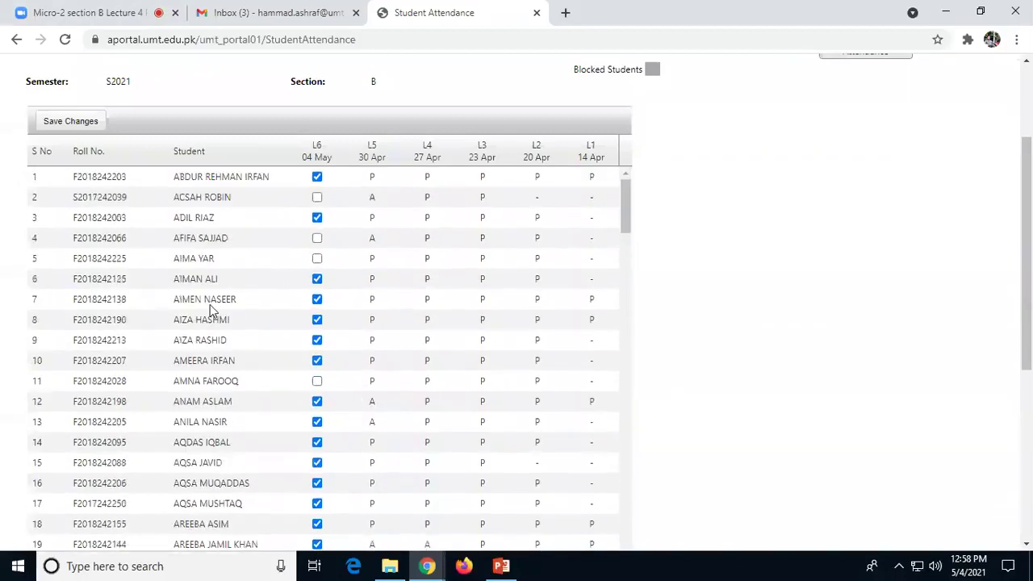
left_click(317, 238)
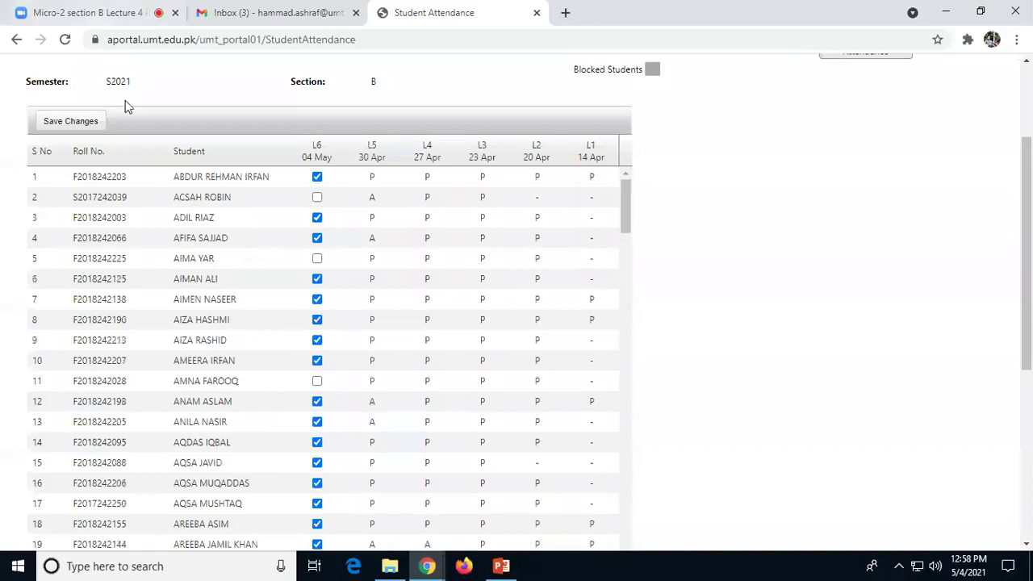
left_click(74, 121)
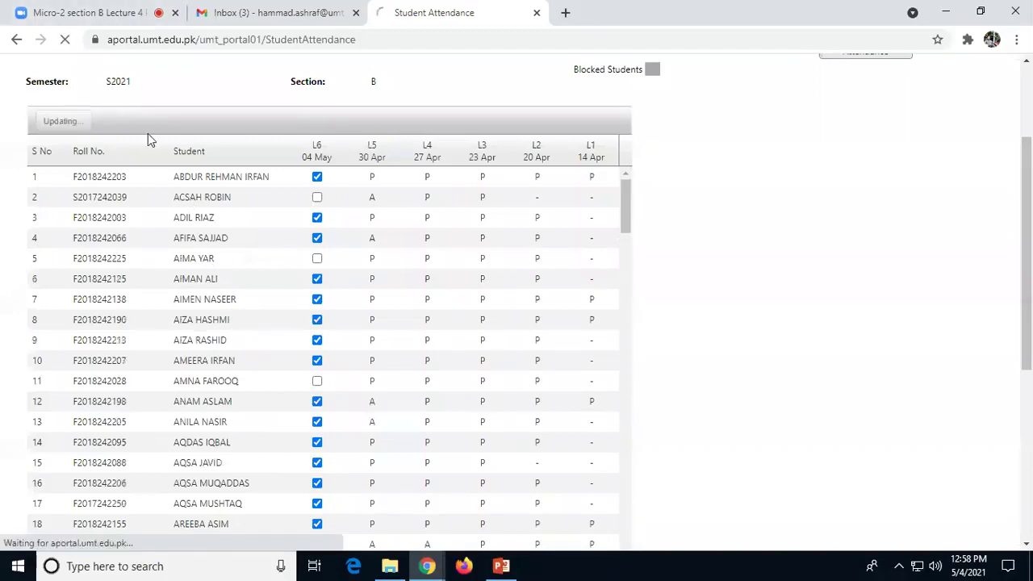
Step: Switch to the Zoom meeting and close its participants list
left_click(81, 9)
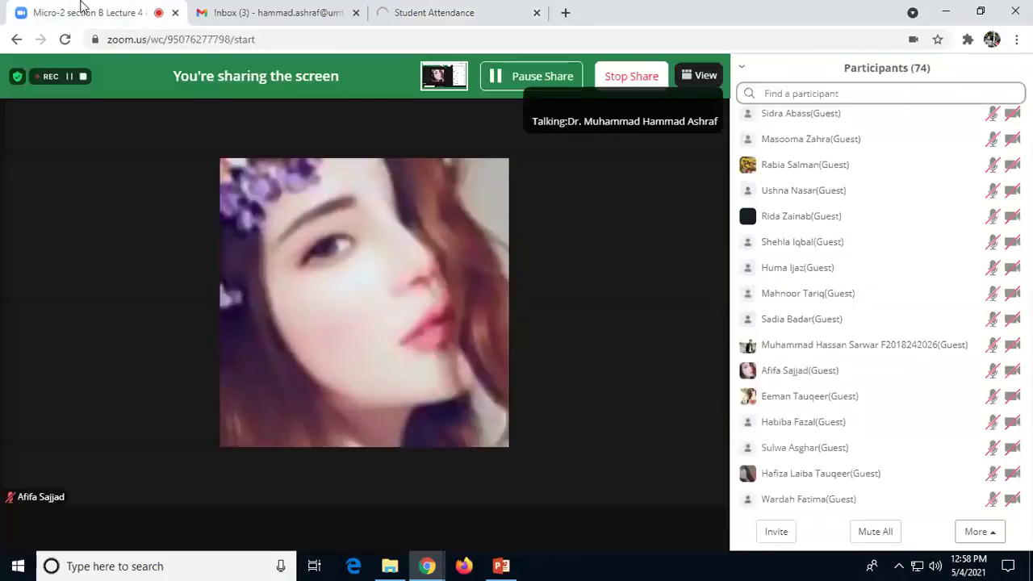
left_click(742, 68)
left_click(755, 92)
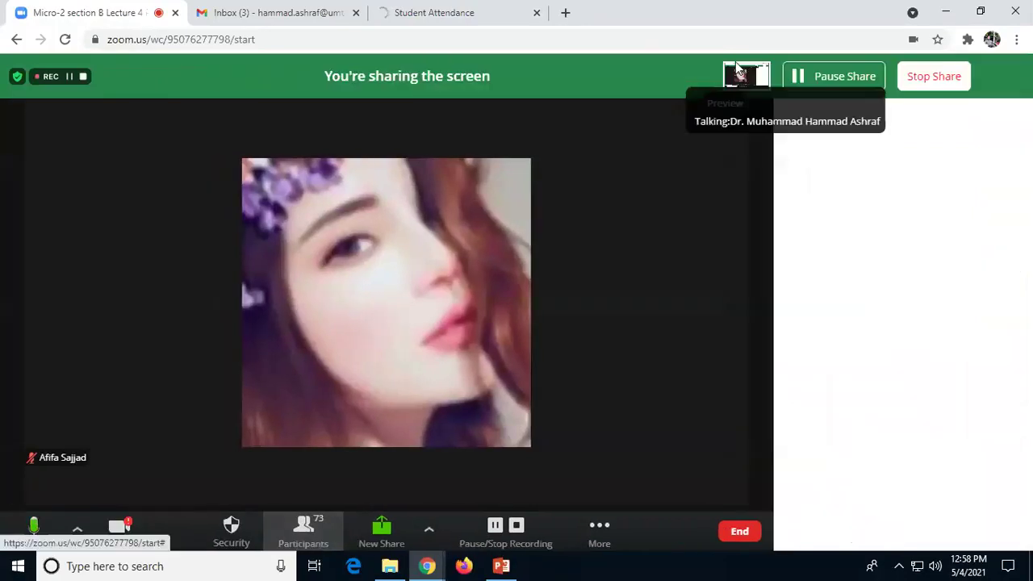